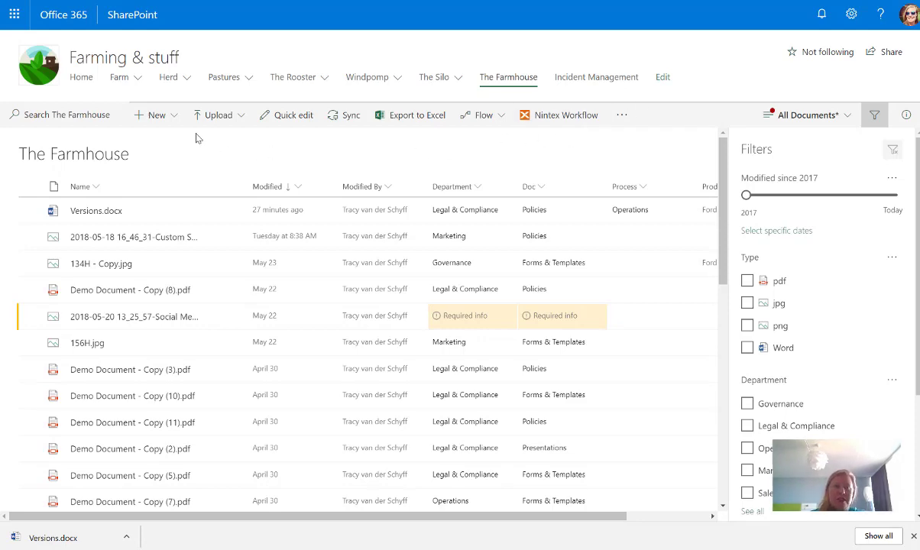
click(173, 118)
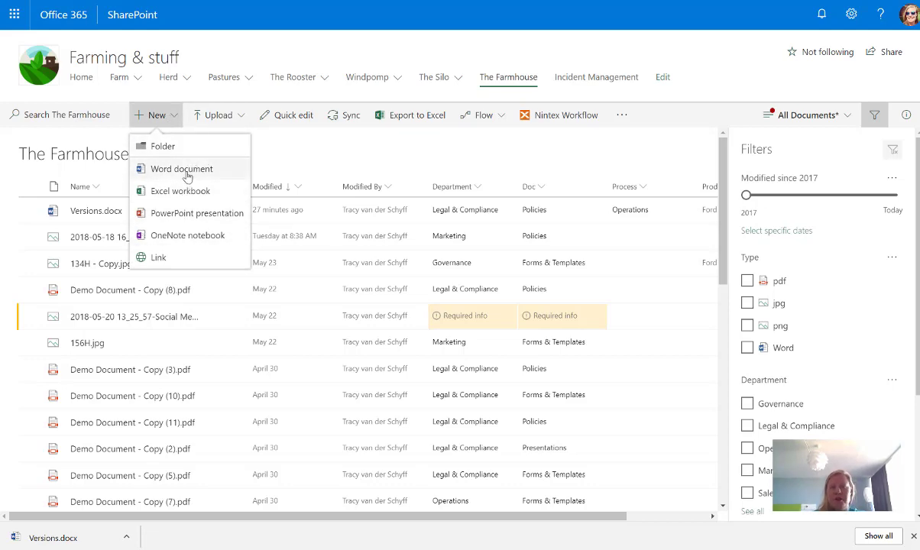
click(240, 118)
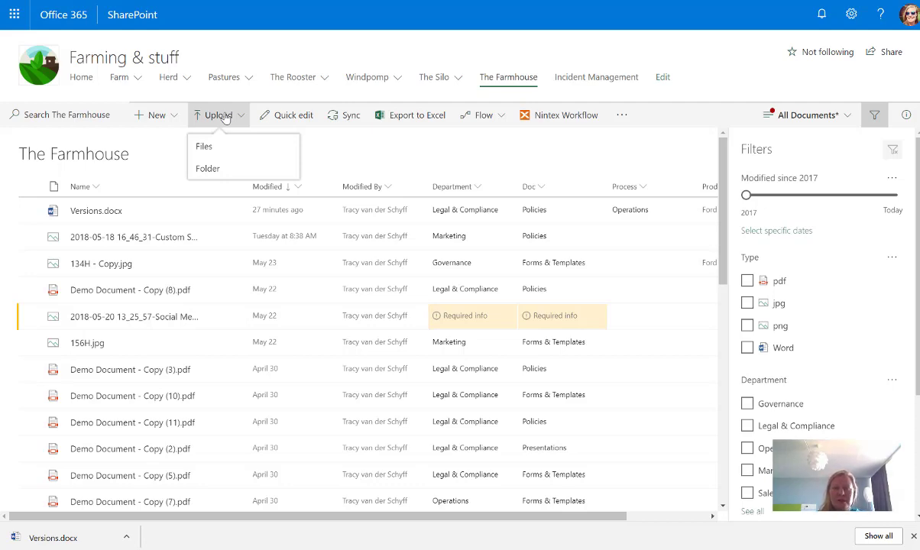
click(306, 35)
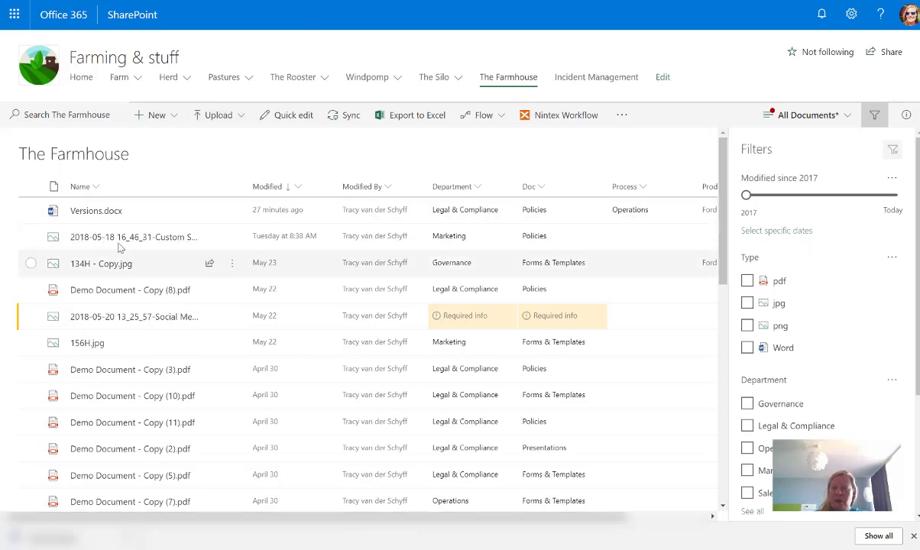
- Open Versions.docx from The Farmhouse library in the Word desktop app
mouse_move(99, 216)
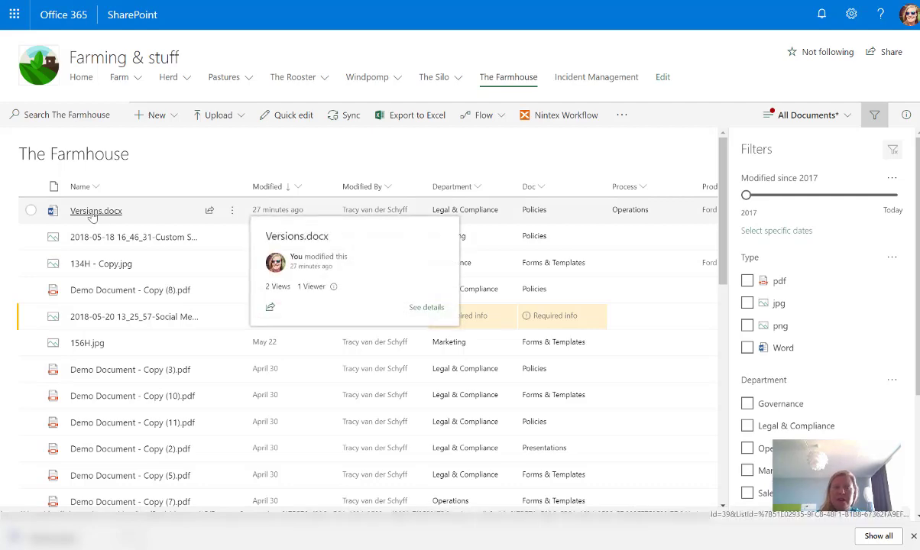
click(91, 215)
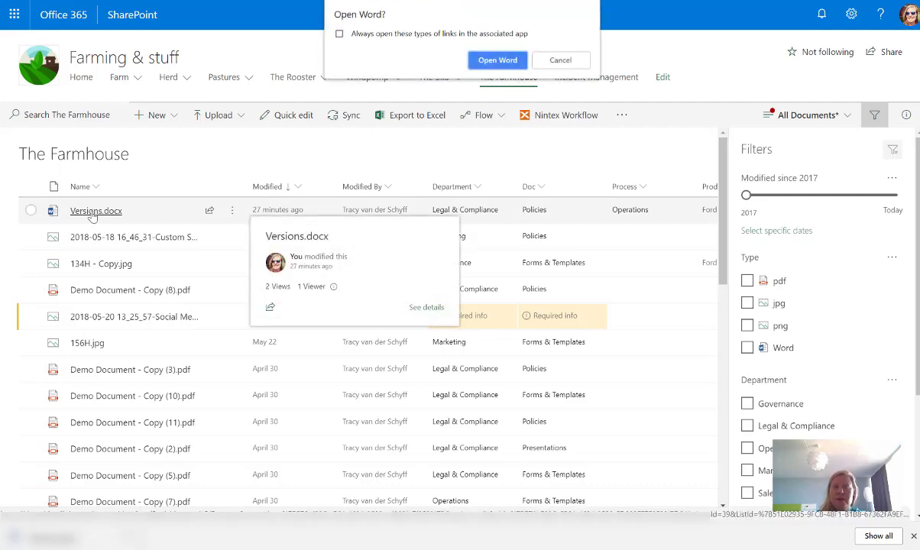
click(495, 61)
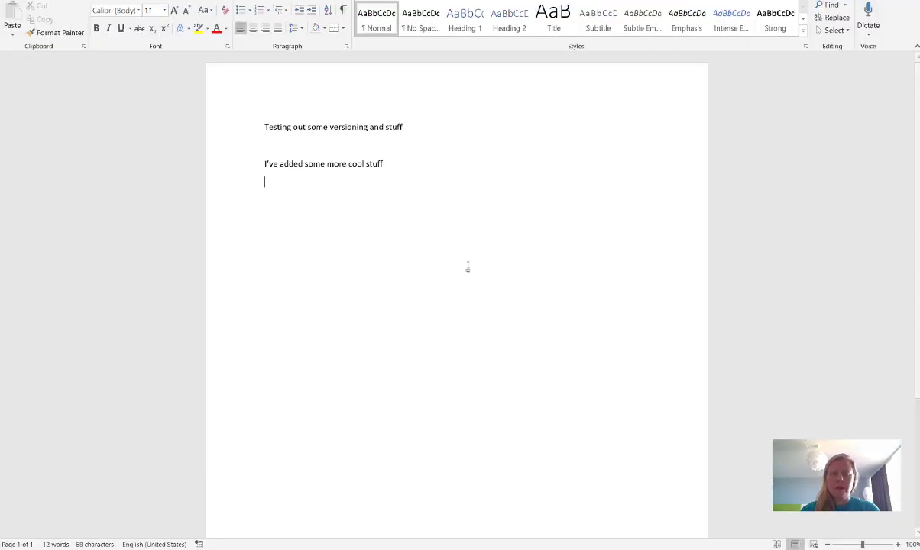
- Add the line "I've even added more cool stuff!!!" at the end of the document and close it
text(I've even )
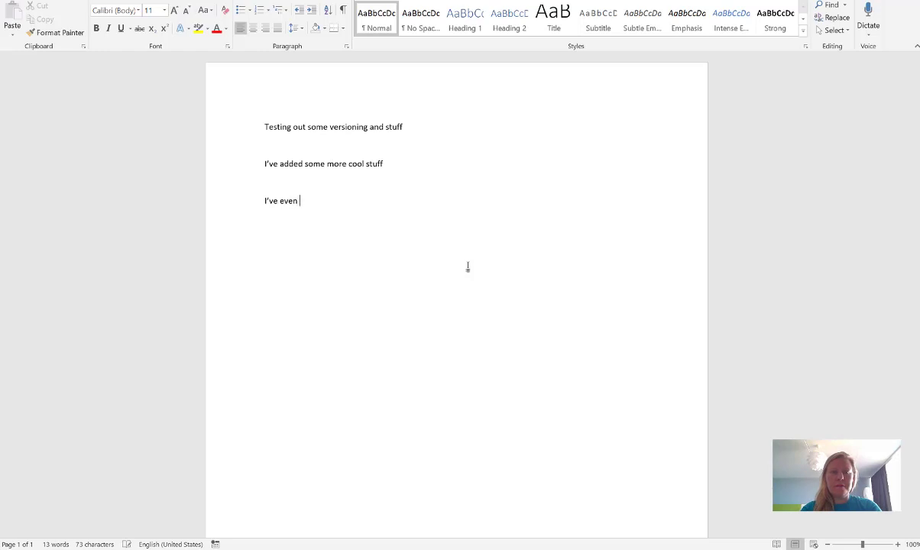
text(added more co)
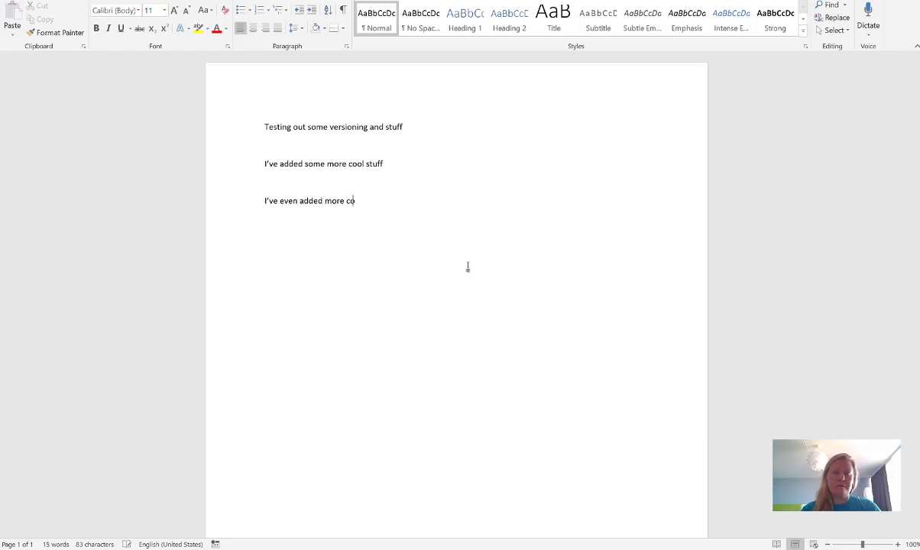
text(ol stuff!!!)
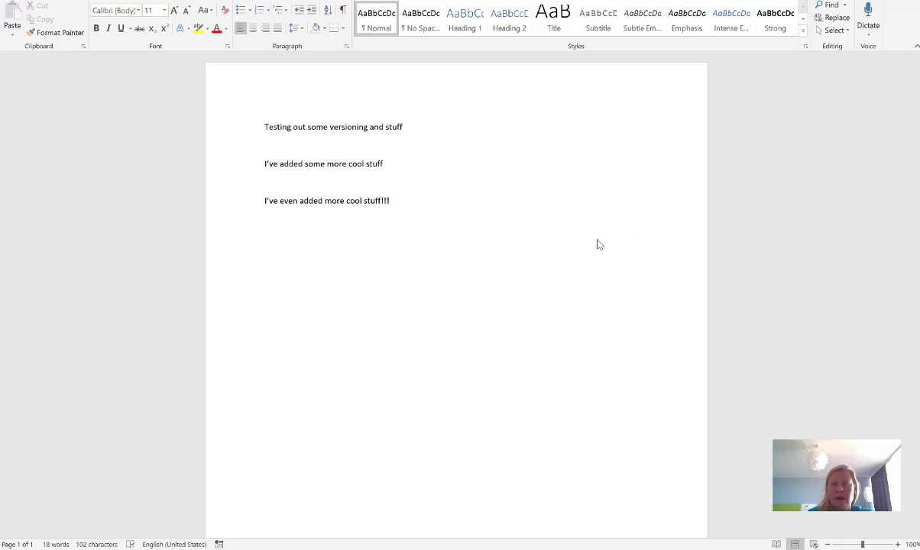
key(alt+F4)
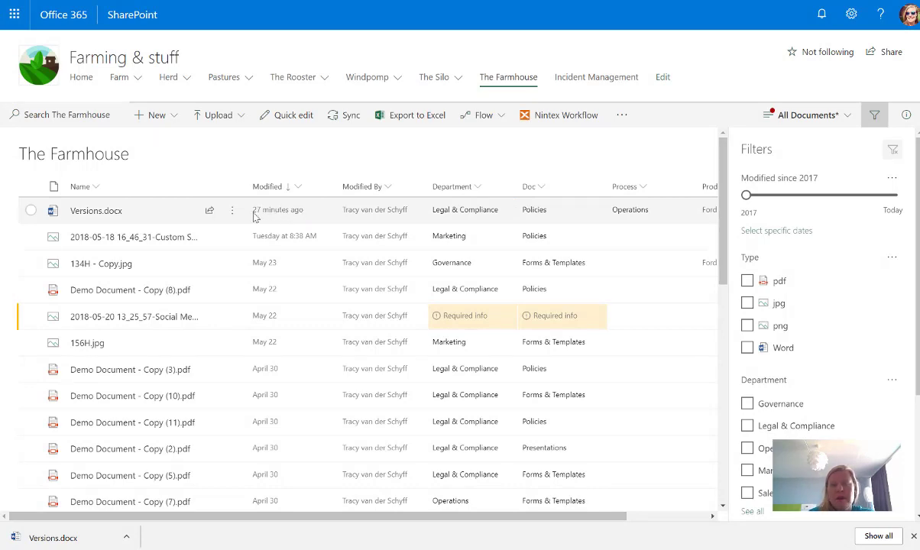
- Review the version history of Versions.docx in The Farmhouse library and close it
mouse_move(221, 209)
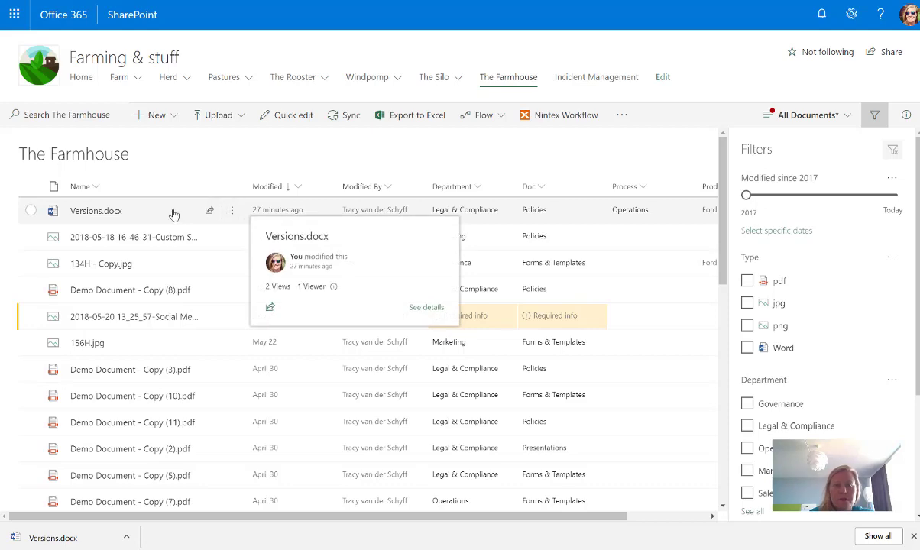
click(232, 210)
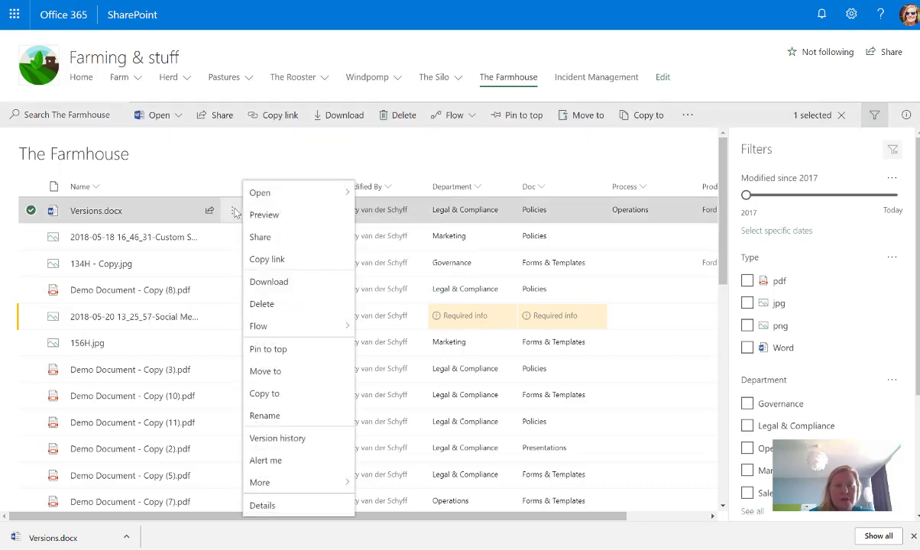
click(293, 438)
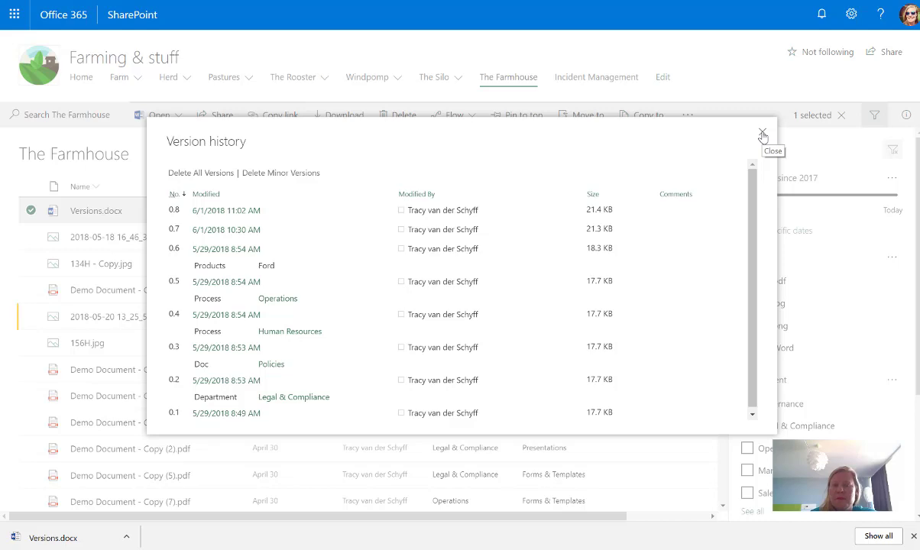
click(762, 135)
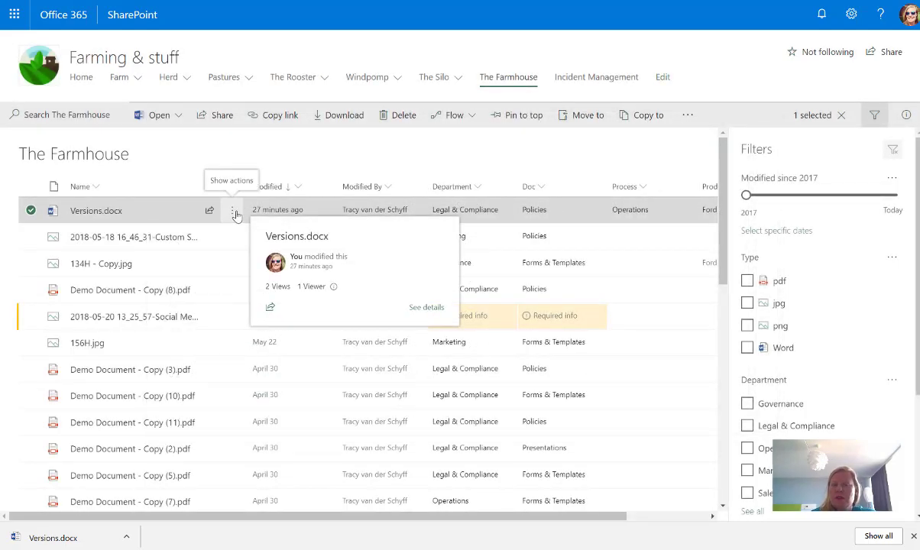
- In The Farmhouse library's versioning settings, require documents to be checked out before they can be edited, and save the settings
click(850, 14)
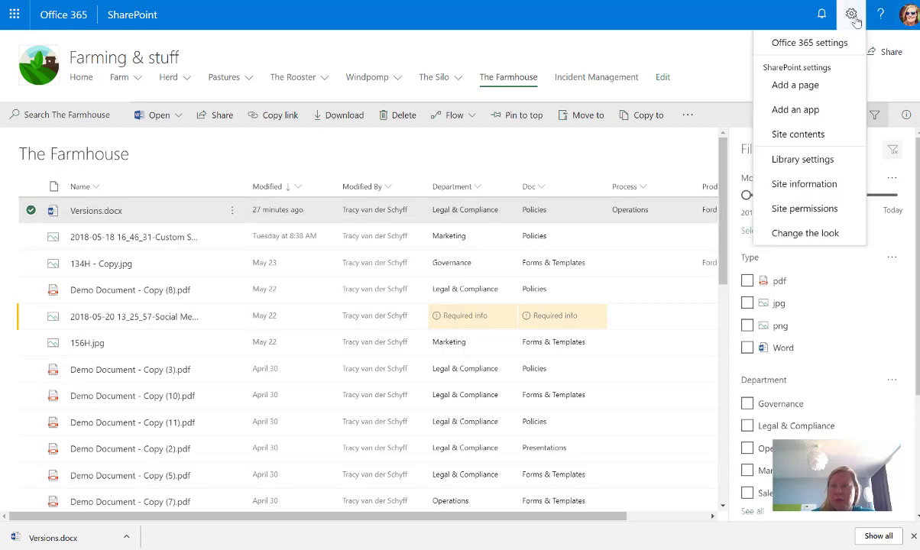
click(811, 160)
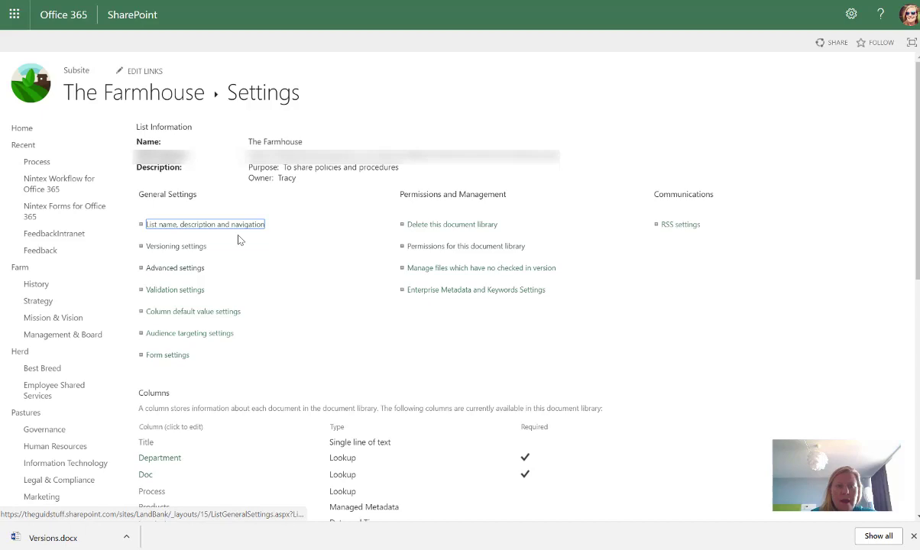
click(178, 224)
click(177, 246)
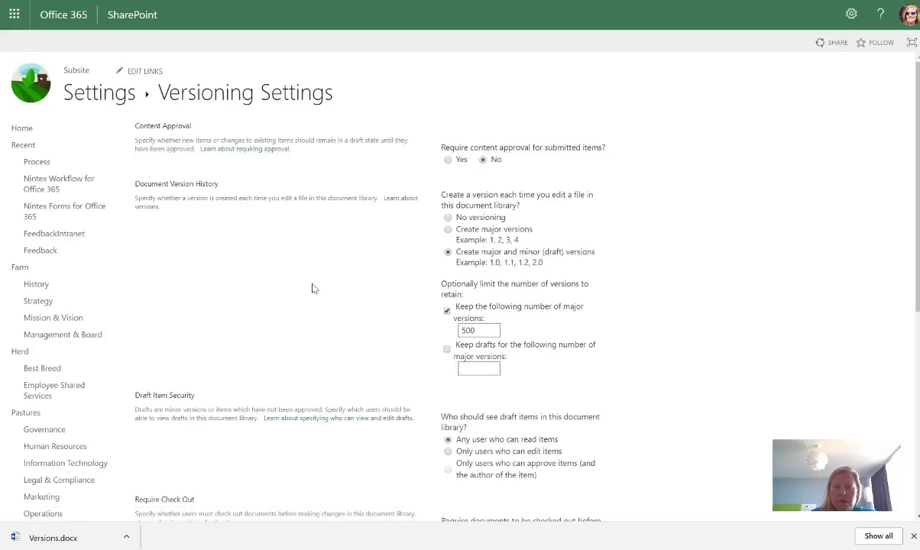
scroll(313, 289, down, 3)
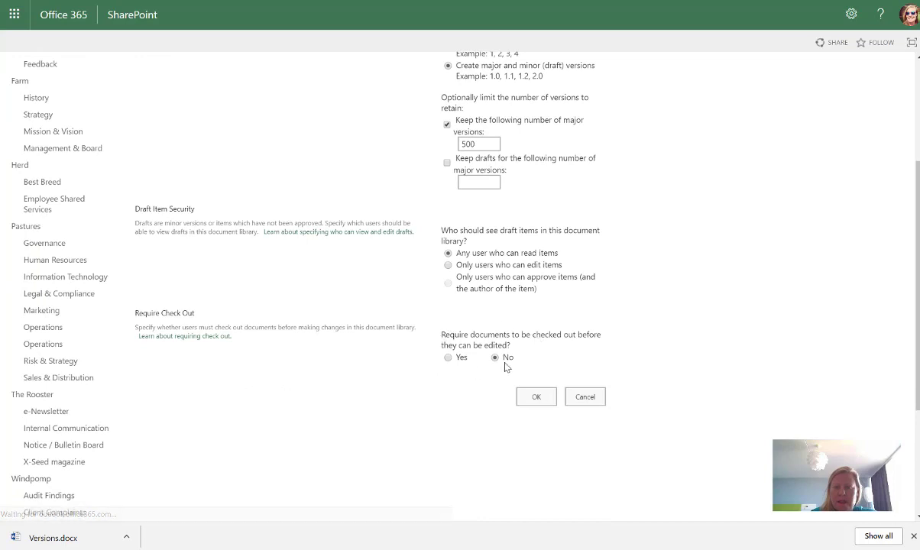
click(448, 356)
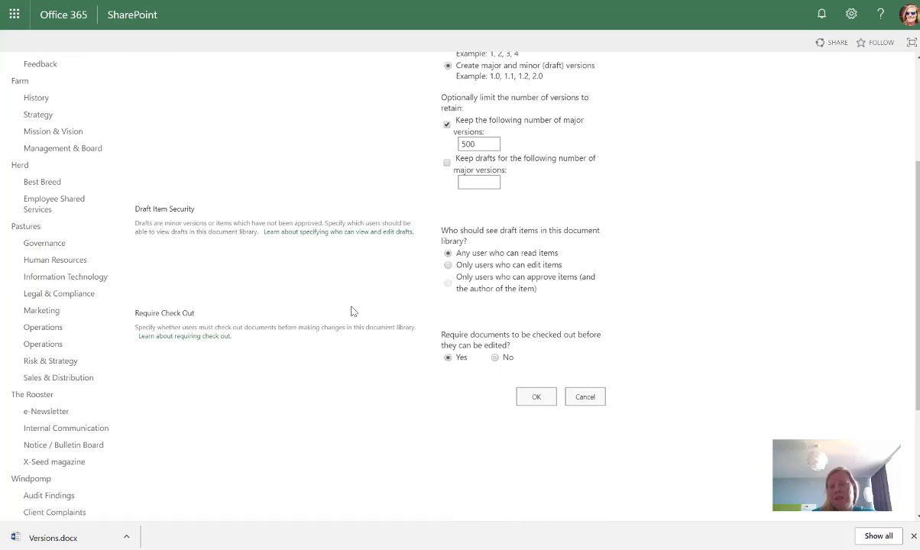
click(537, 399)
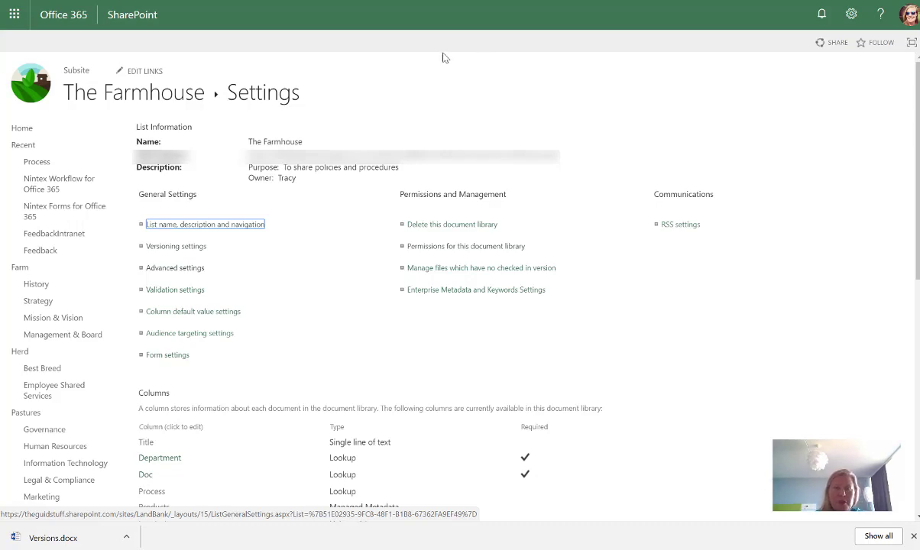
- Return to The Farmhouse library and sort its documents by modified date, newest first
click(144, 92)
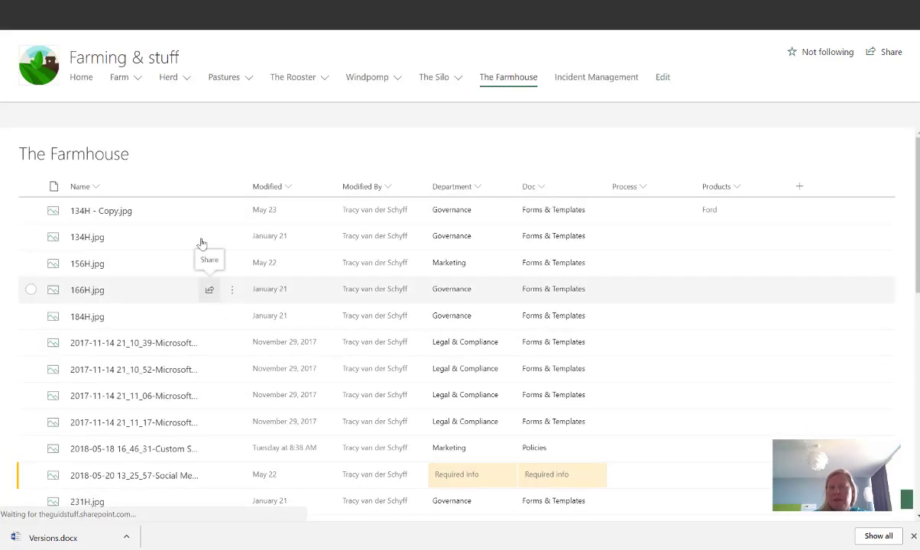
click(291, 190)
click(317, 316)
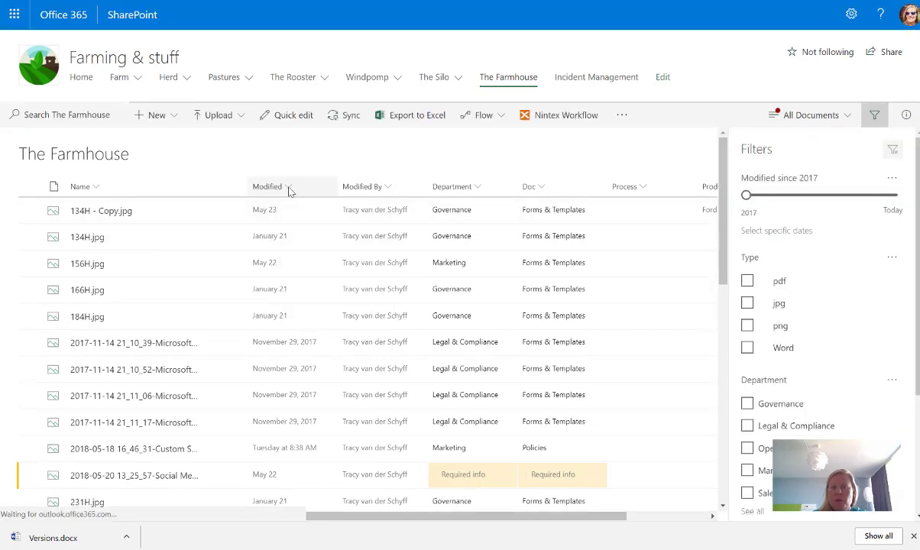
click(291, 191)
click(330, 238)
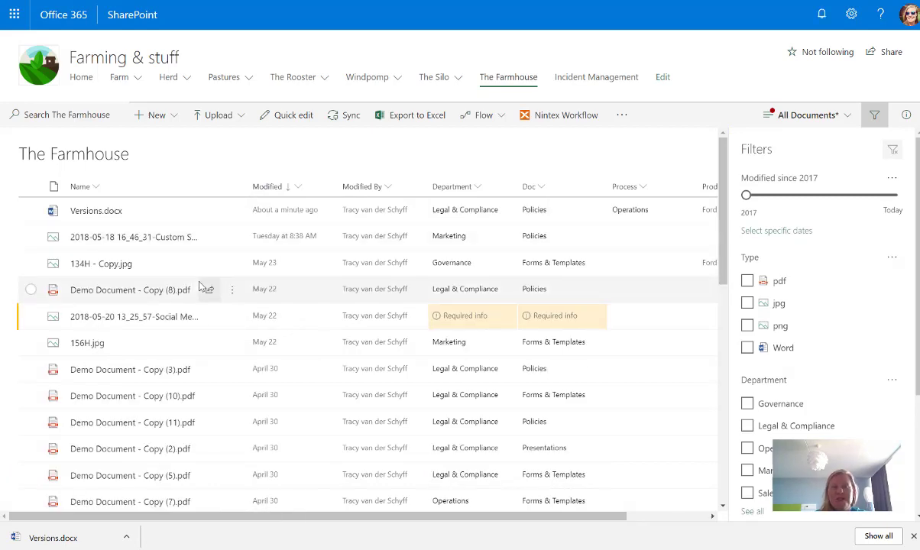
- Open Versions.docx in Word and check it out for editing
mouse_move(240, 220)
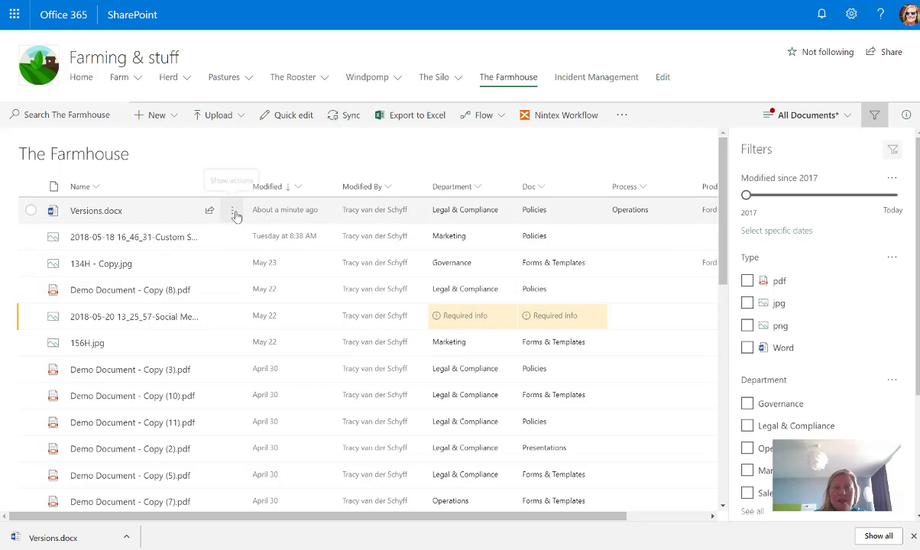
click(232, 212)
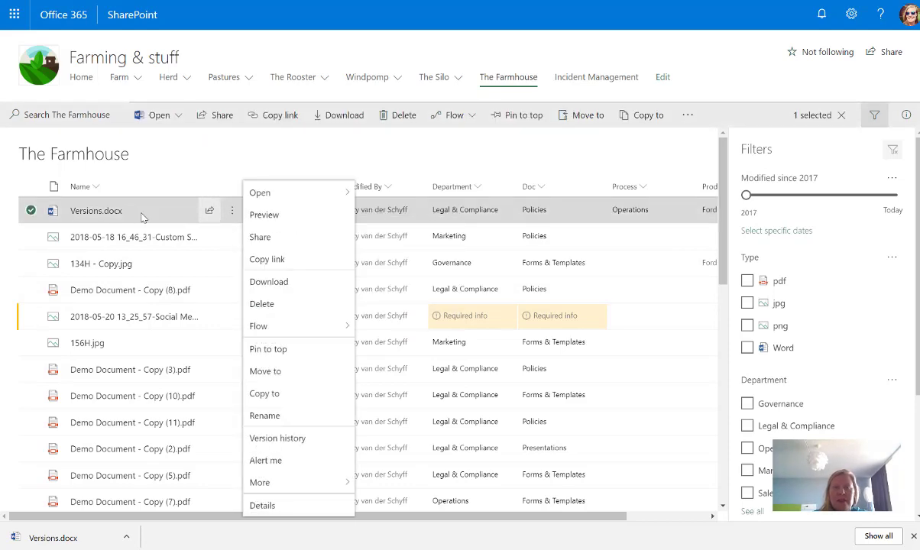
click(95, 211)
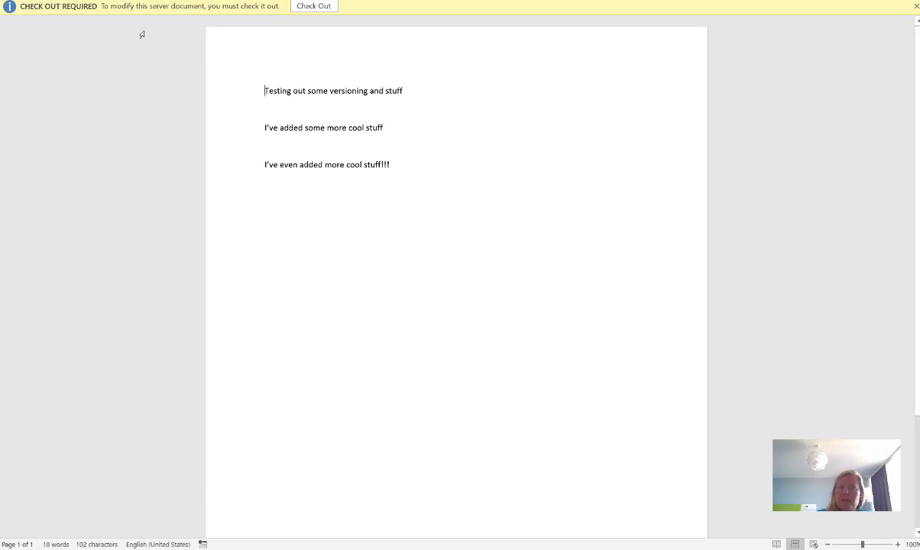
click(310, 7)
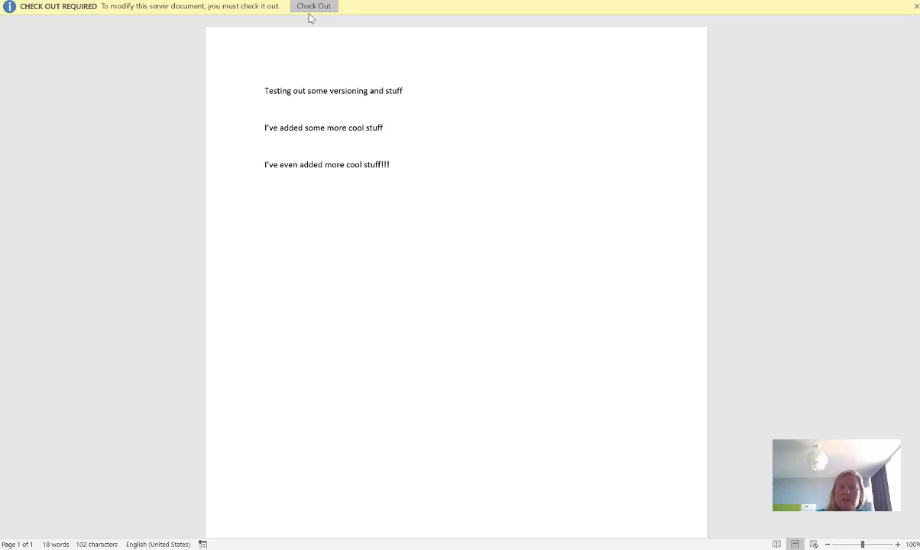
- Add a new last paragraph reading "Made some more changes to this document. While checked out", separated by an empty line
click(404, 145)
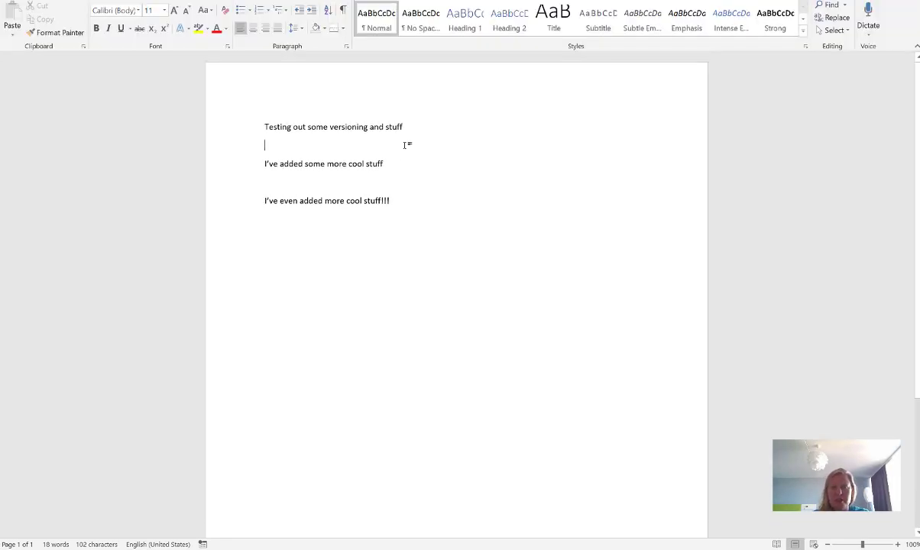
click(413, 199)
key(Return)
key(Return)
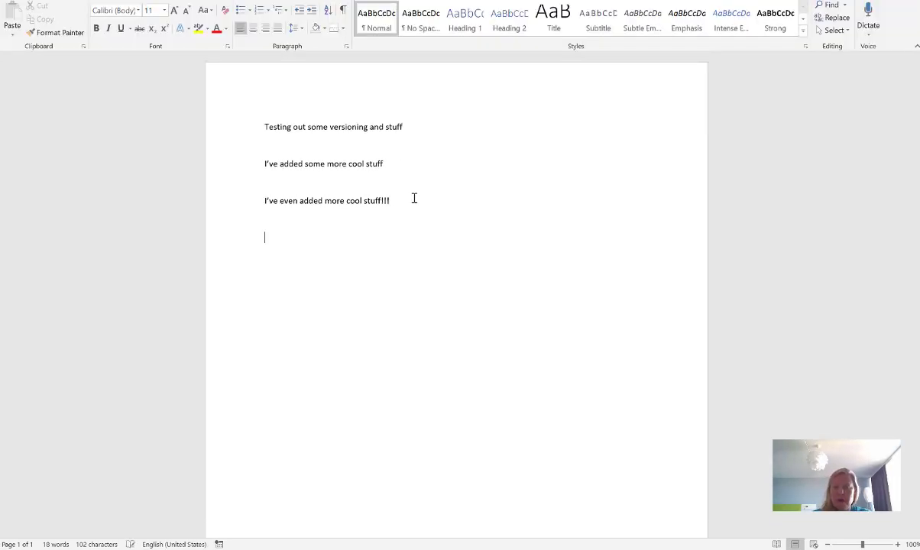
text(Made some more)
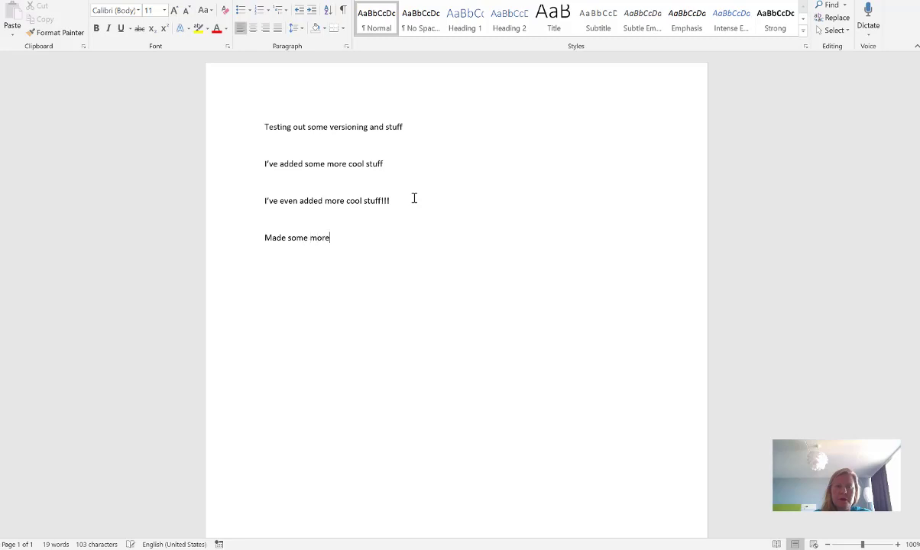
text( changes to this )
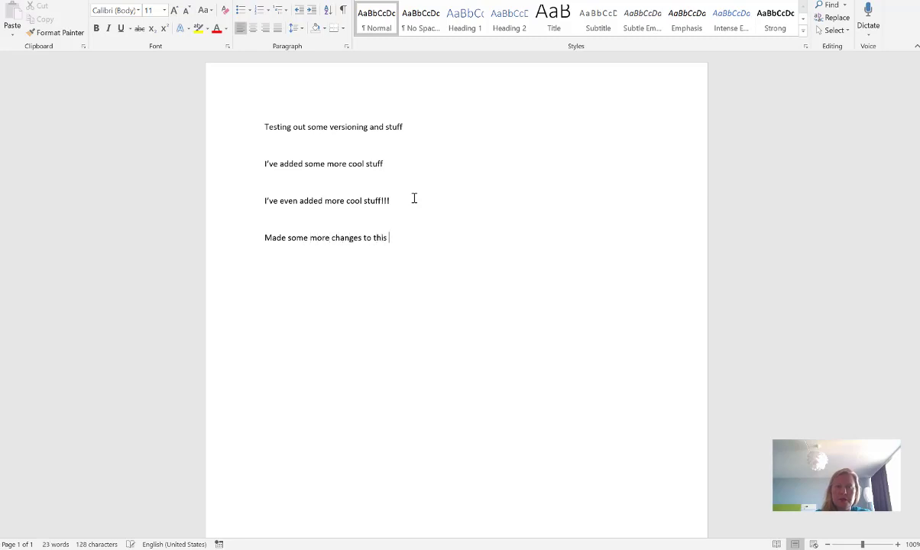
text(document. While checked out)
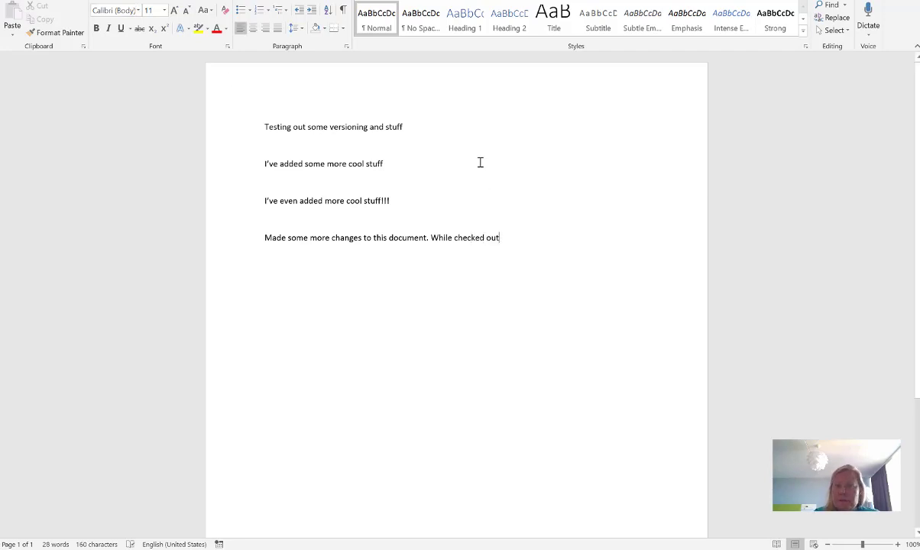
- Close the document and check it in as major version 1.0 with the comment "I've added a paragraph under so and so blah blah"
key(ctrl+w)
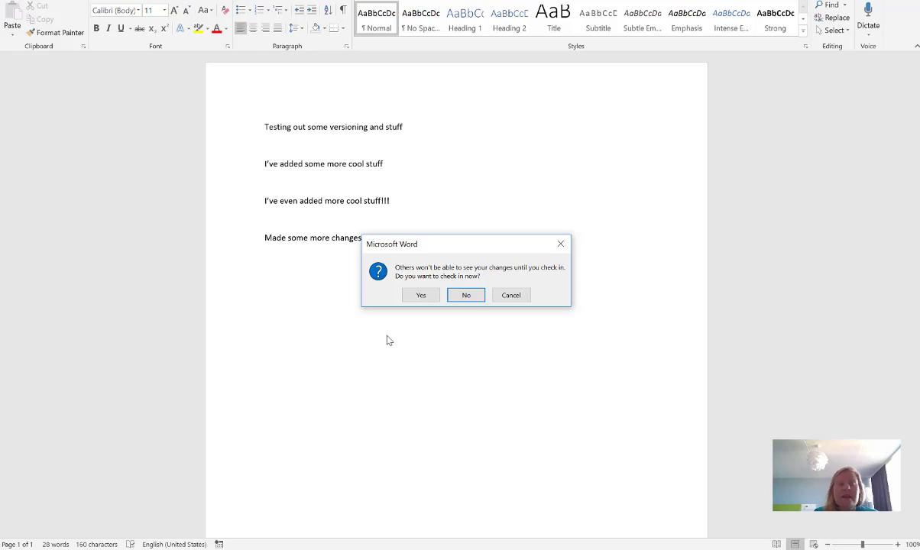
click(422, 297)
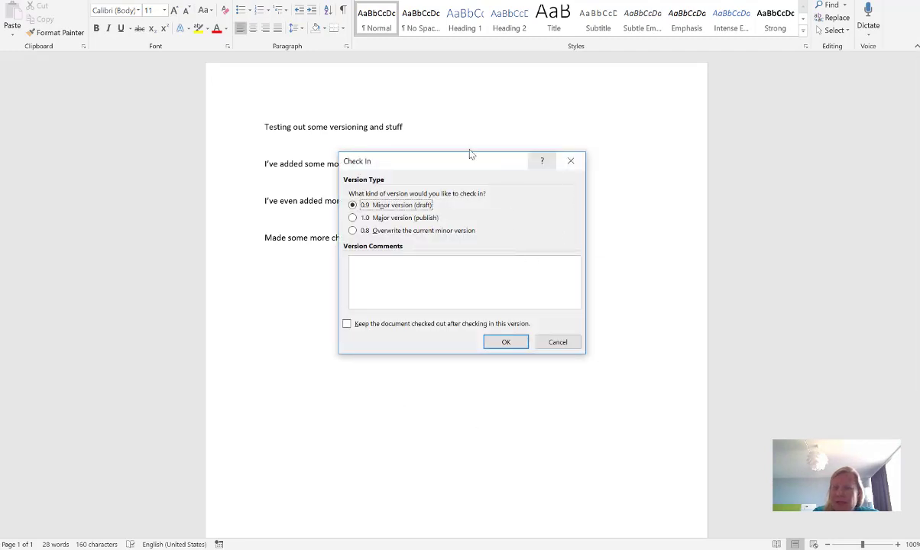
click(381, 265)
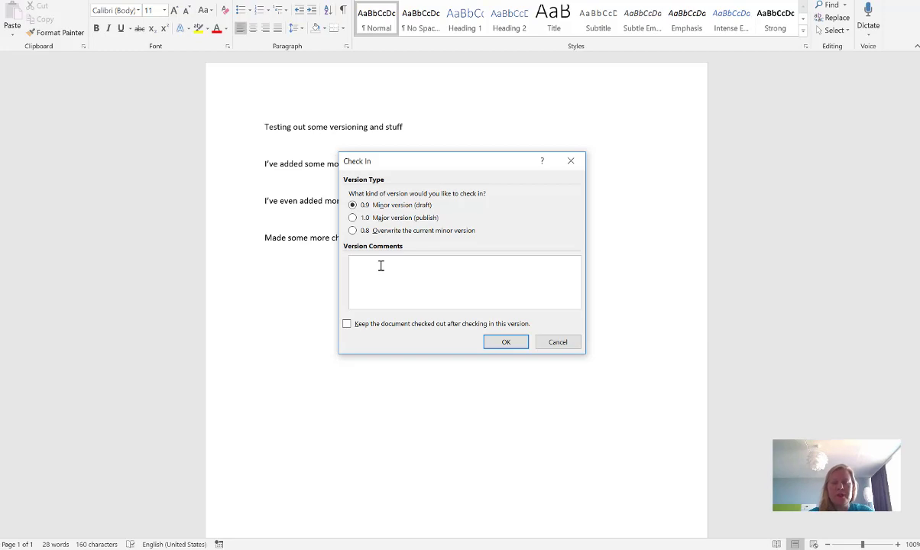
text(I've added a para)
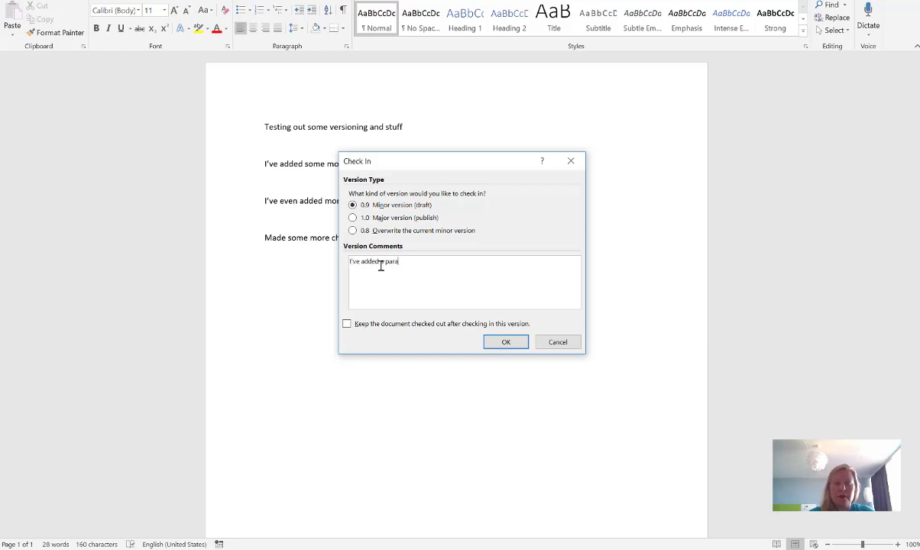
text(graph)
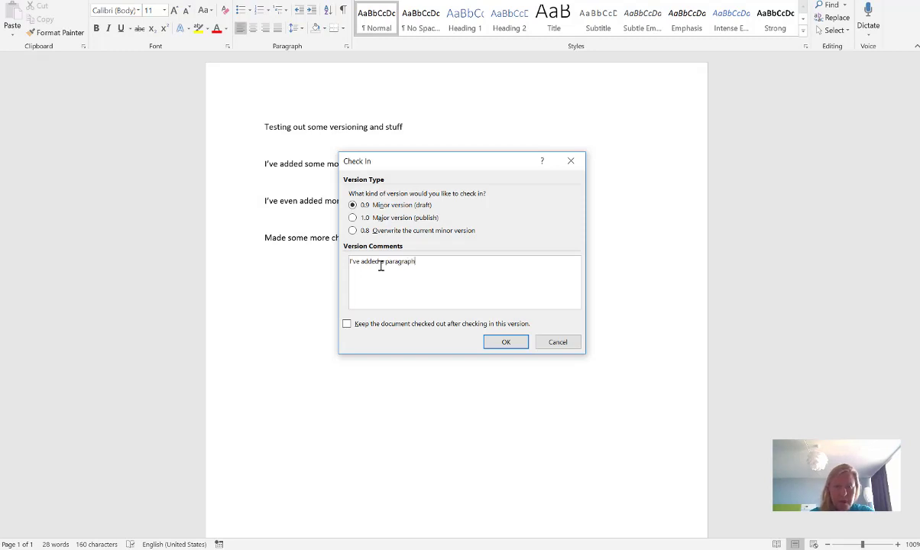
text( under so and so blah blah)
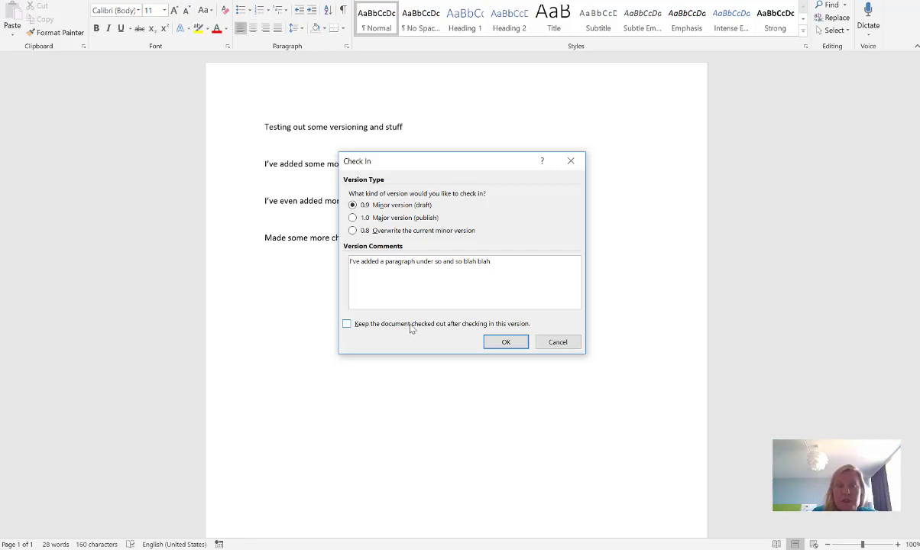
click(366, 219)
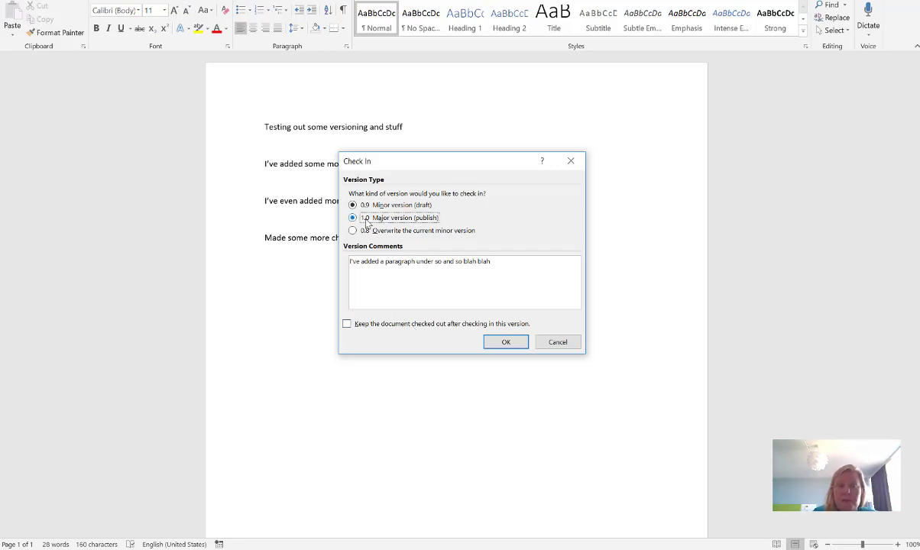
click(500, 342)
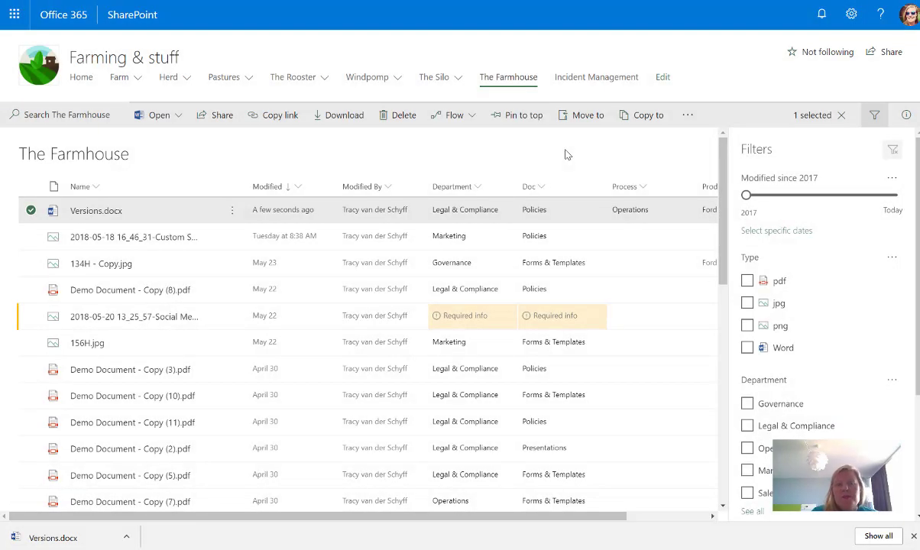
- Examine the version history of Versions.docx, including the comment on version 1.0, and close it
click(233, 211)
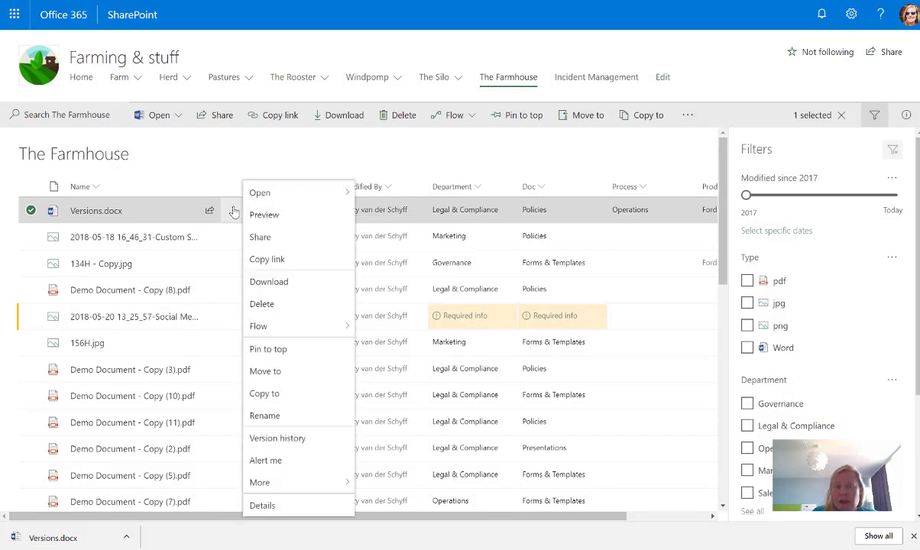
click(291, 440)
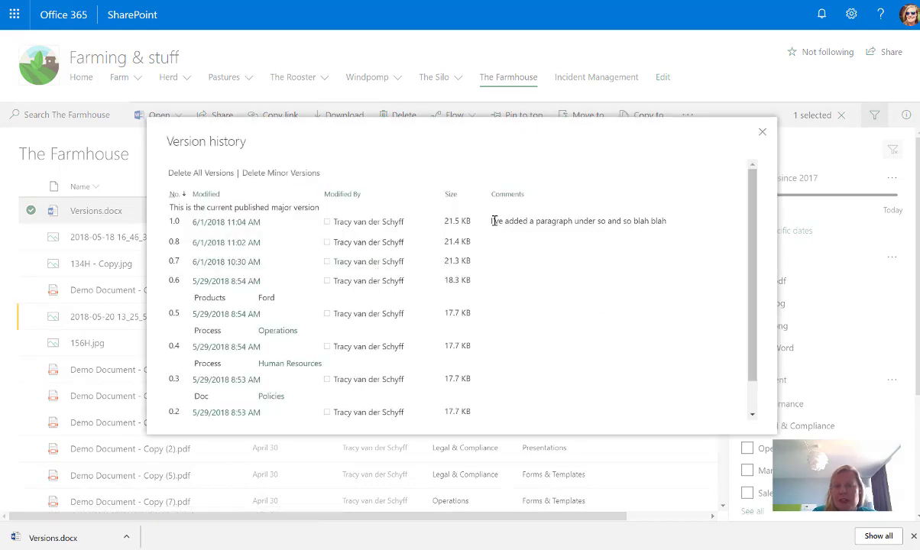
drag(492, 220, 669, 222)
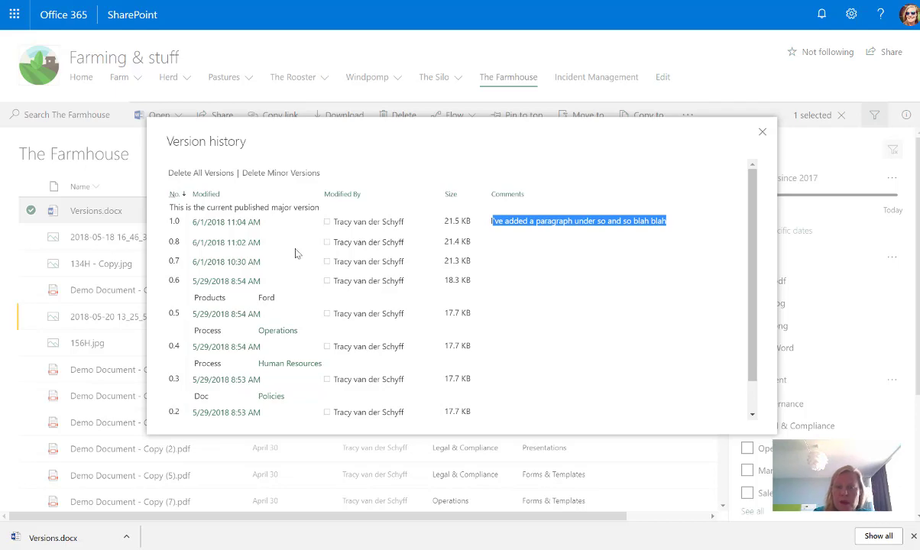
click(763, 135)
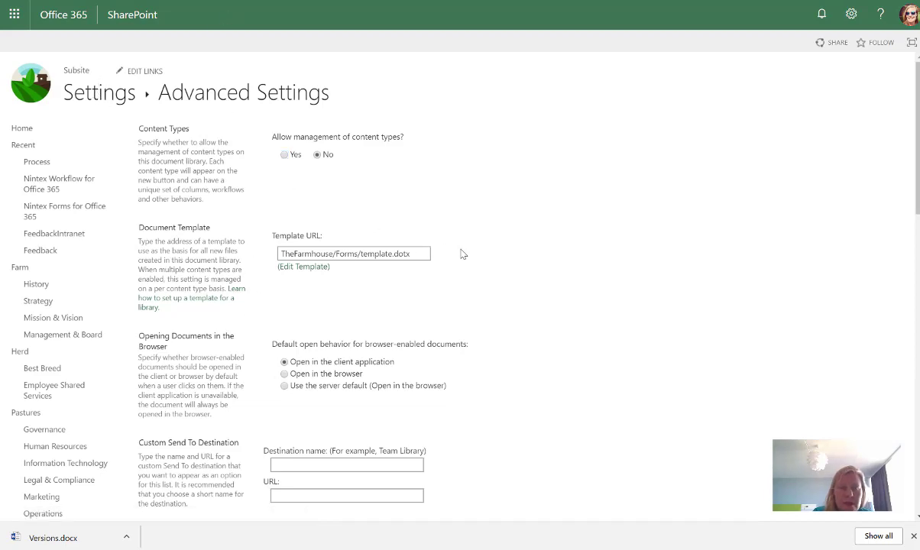
- Review The Farmhouse library's versioning settings, covering content approval, version history, draft item security and required check-out
key(alt+Left)
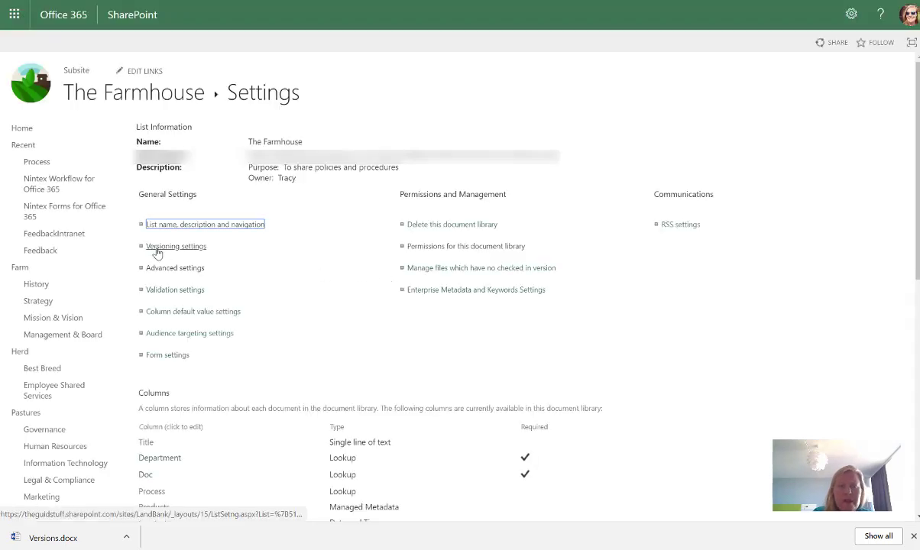
click(157, 249)
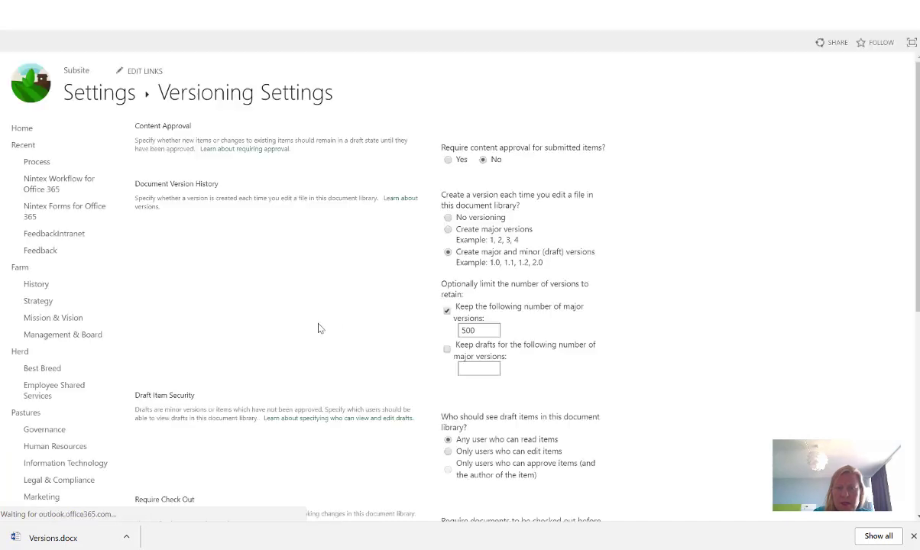
scroll(359, 328, down, 1)
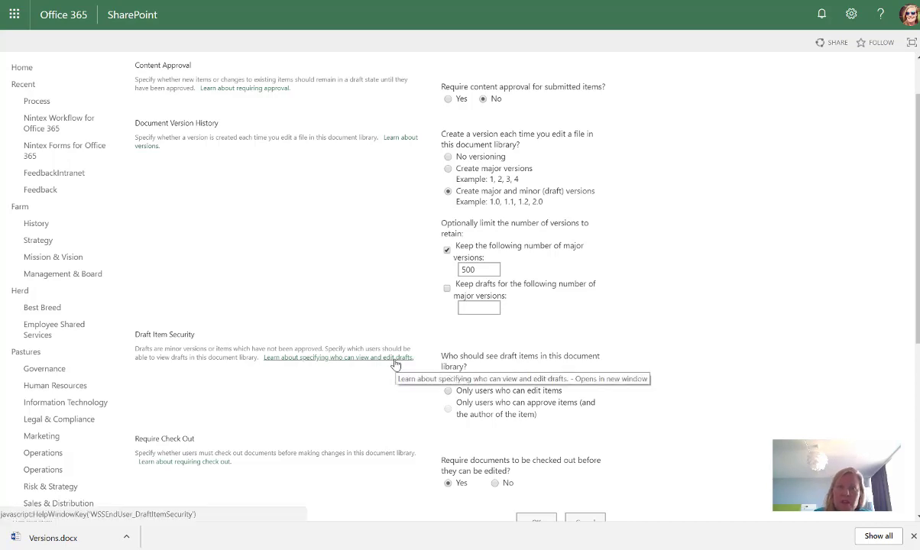
scroll(391, 364, up, 2)
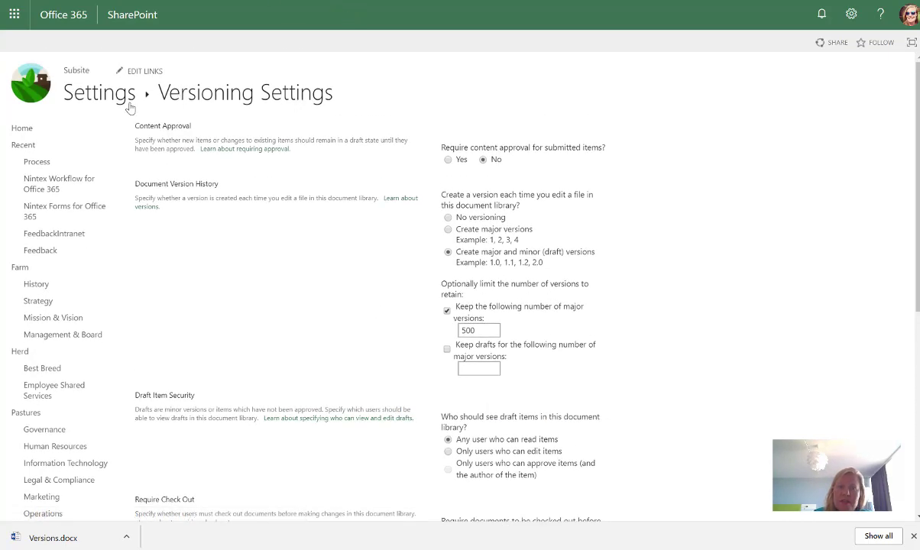
- Return to The Farmhouse library's settings and open its advanced settings to examine the default open behavior for documents
key(alt+Left)
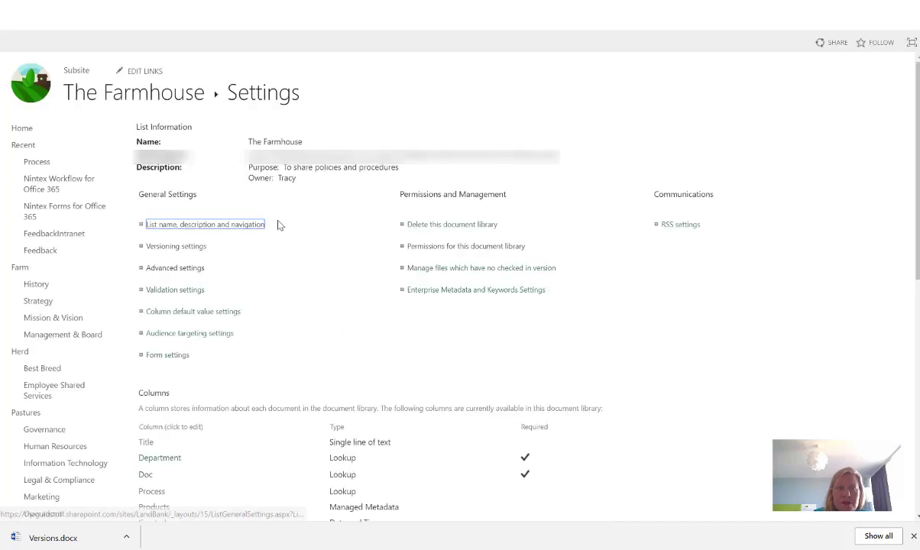
click(169, 267)
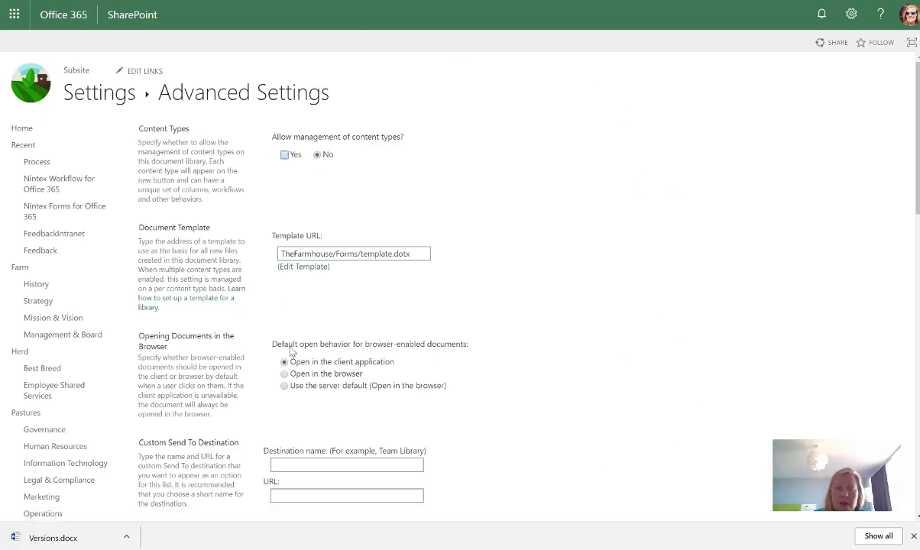
drag(157, 92, 349, 97)
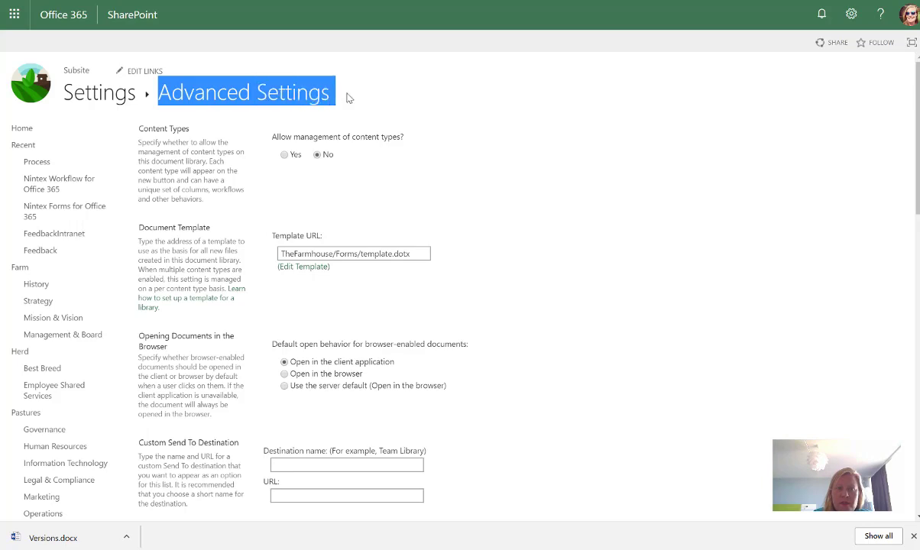